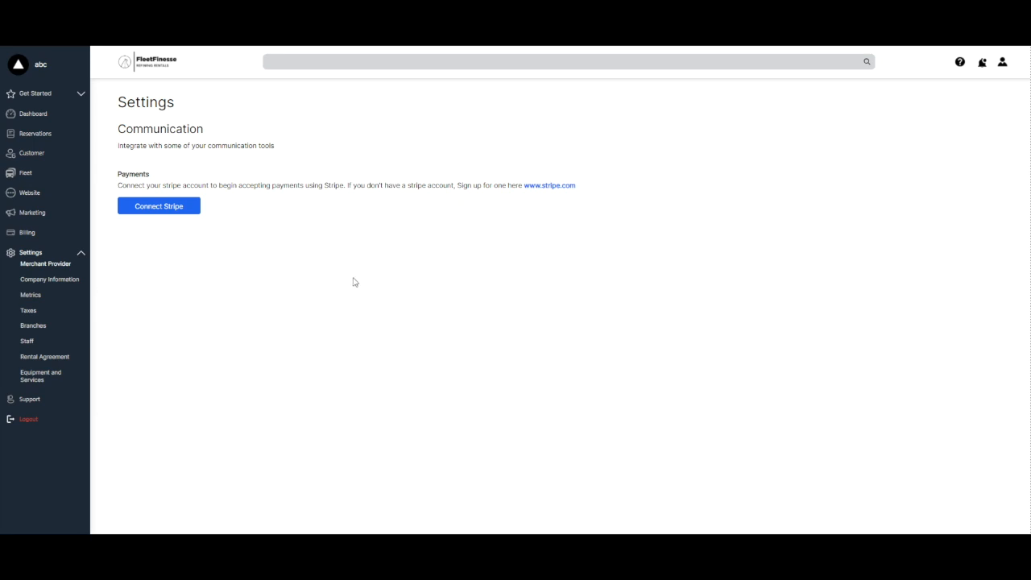
# - Review the company information settings and the range type, fuel metric and payment currency options in the metrics settings
pyautogui.click(71, 278)
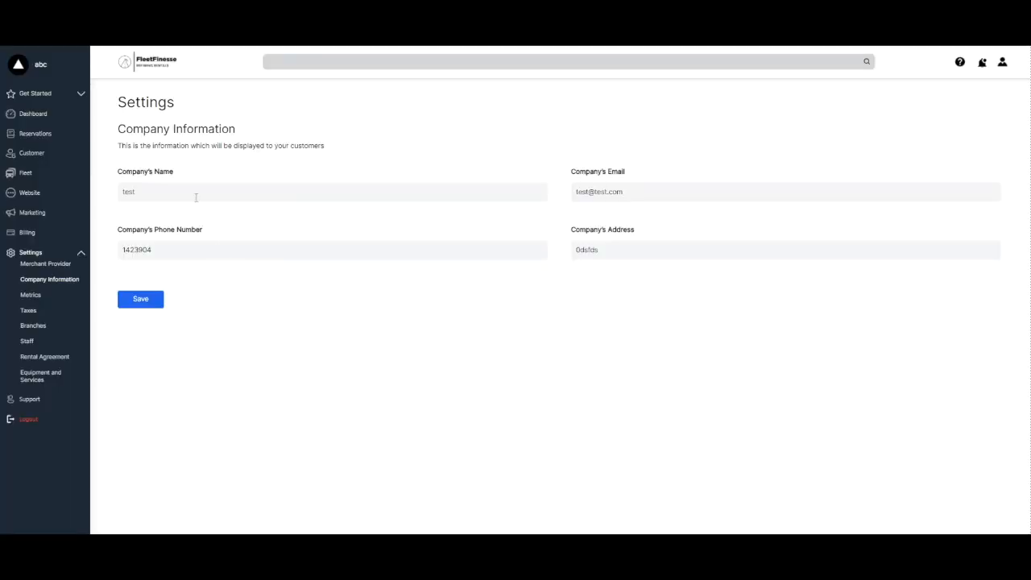
pyautogui.click(31, 297)
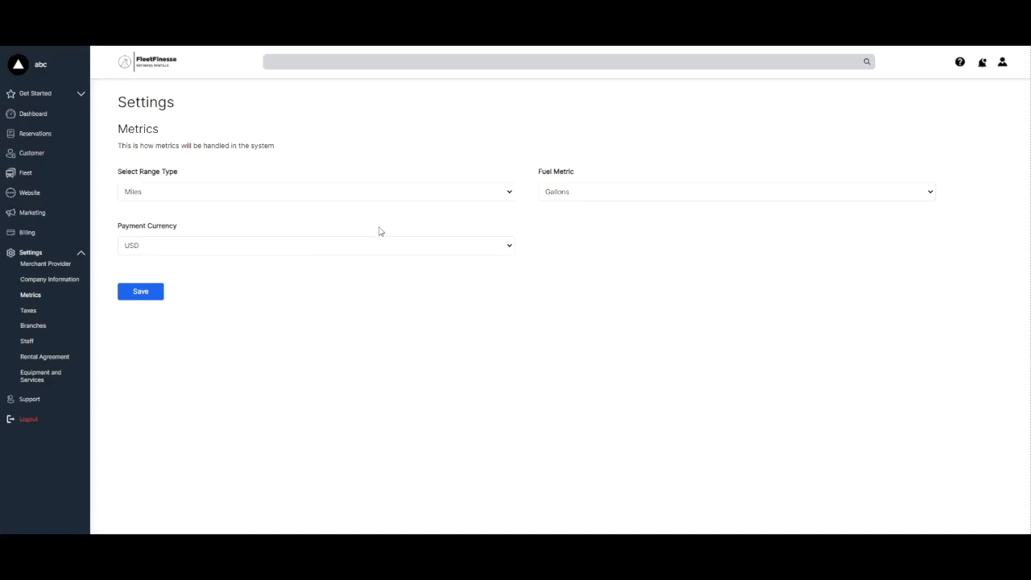
pyautogui.click(369, 193)
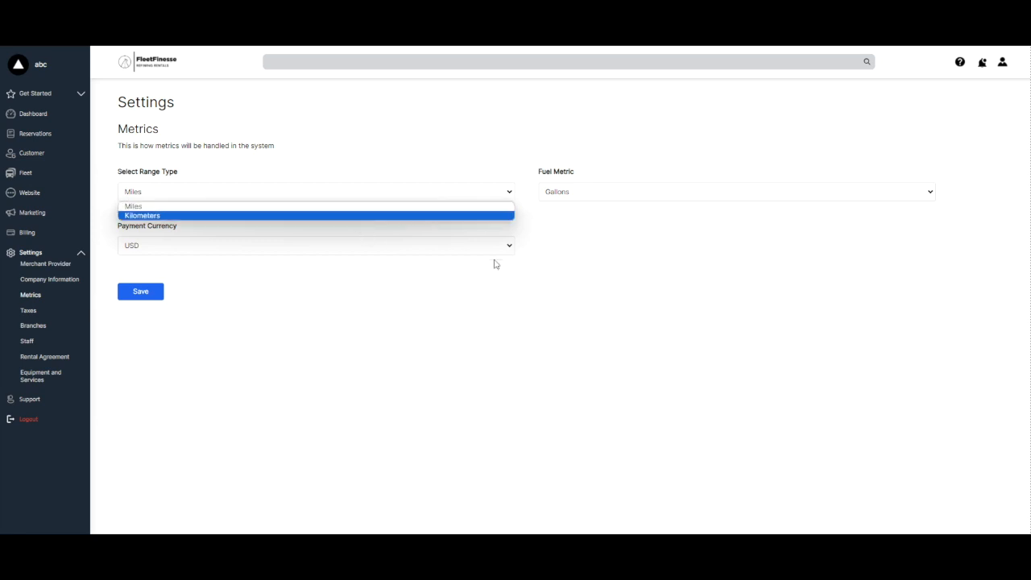
pyautogui.click(587, 199)
pyautogui.click(586, 200)
pyautogui.click(586, 257)
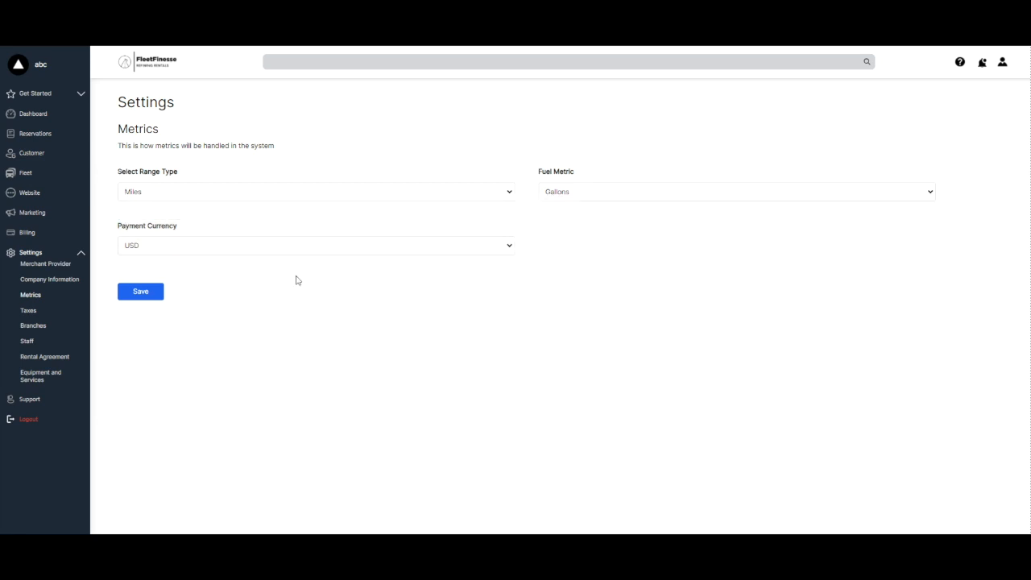
pyautogui.click(267, 253)
pyautogui.click(347, 355)
# - Create a tax profile named Sales Tax with a percentage of 6
pyautogui.click(29, 311)
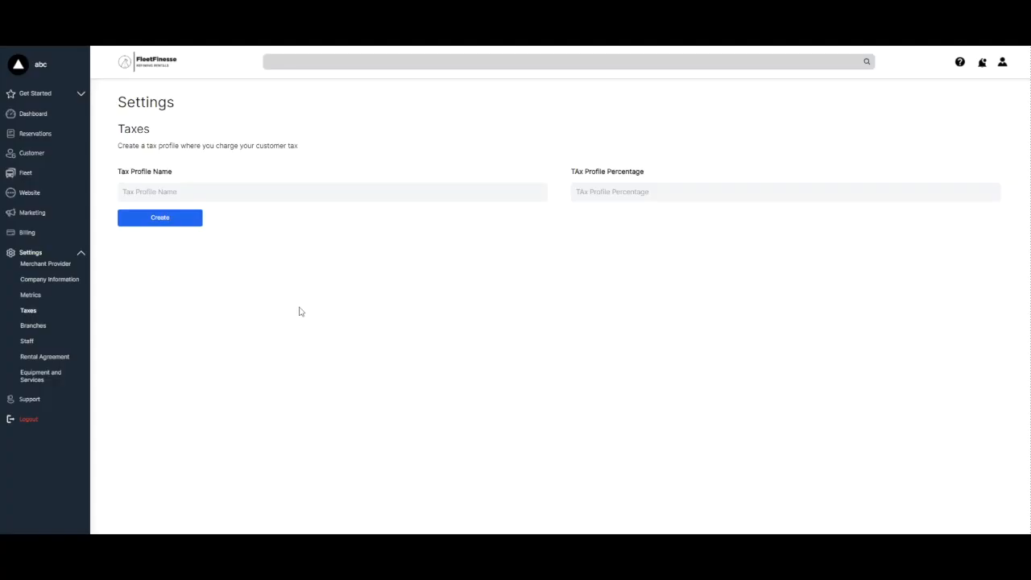
pyautogui.click(208, 191)
pyautogui.write('Sale')
pyautogui.write('8')
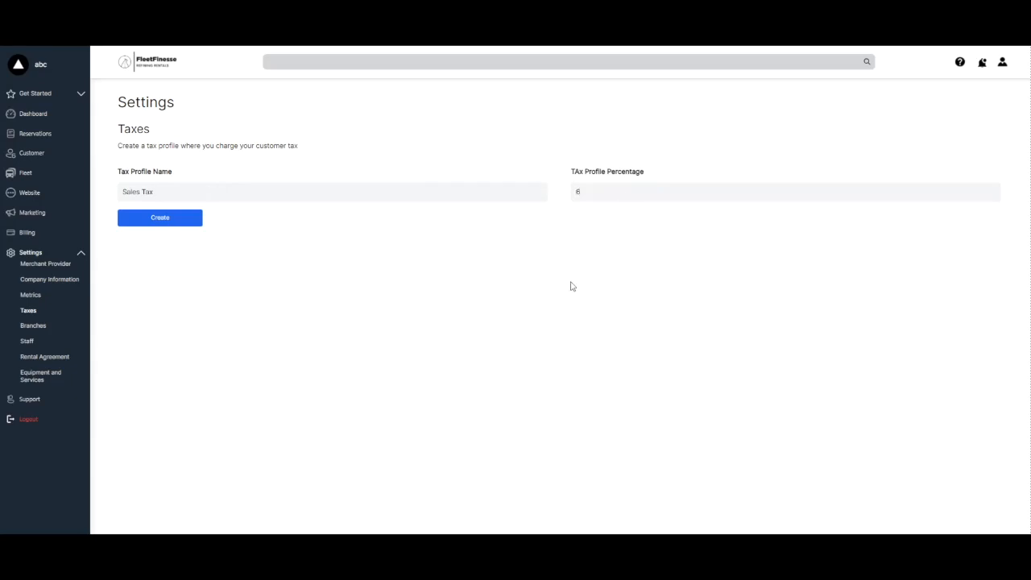
pyautogui.click(173, 223)
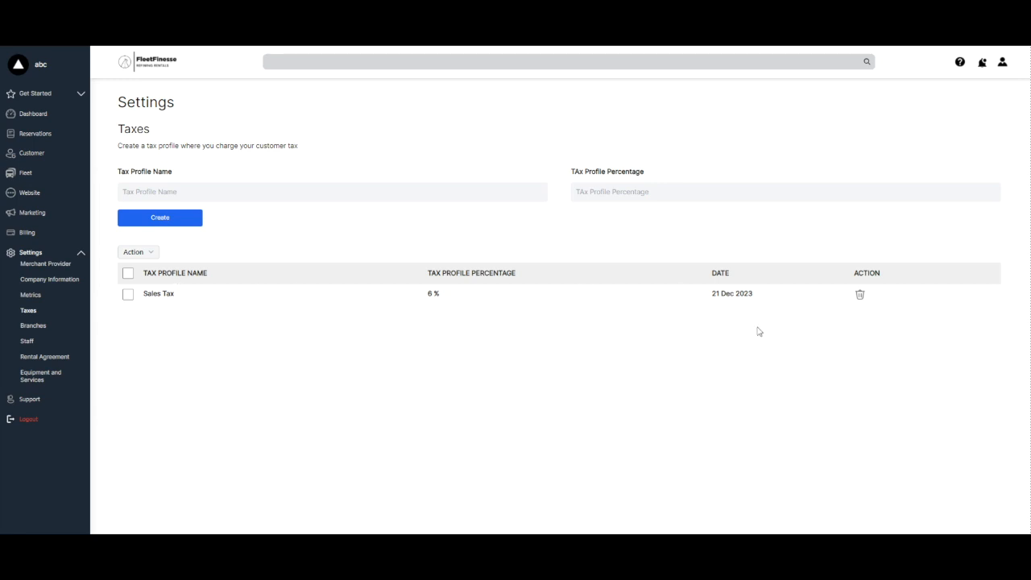
# - Delete the Sales Tax profile from the tax list
pyautogui.click(128, 295)
pyautogui.click(860, 297)
pyautogui.click(541, 314)
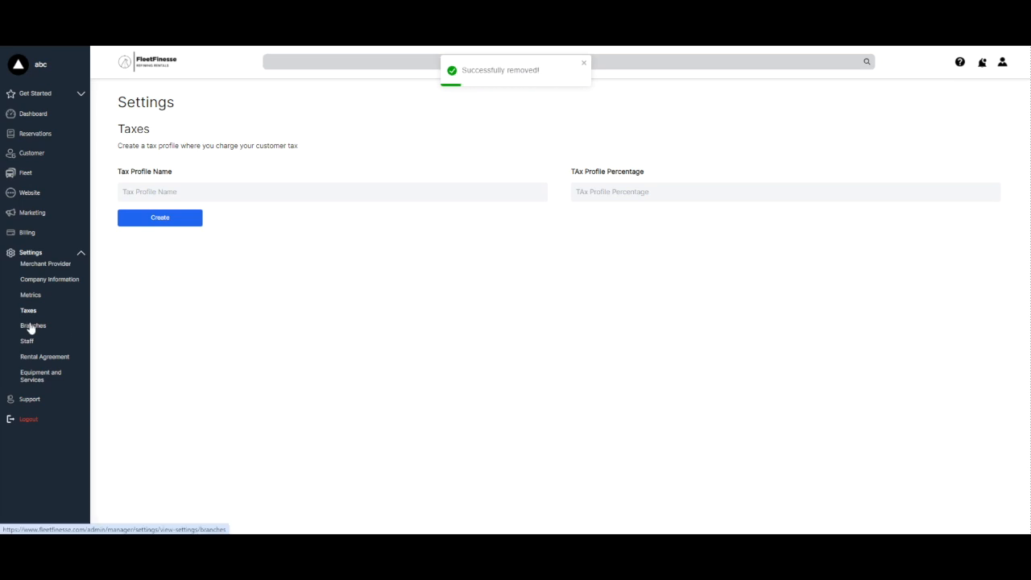
# - View the settings for creating a branch and for creating a staff member
pyautogui.click(59, 326)
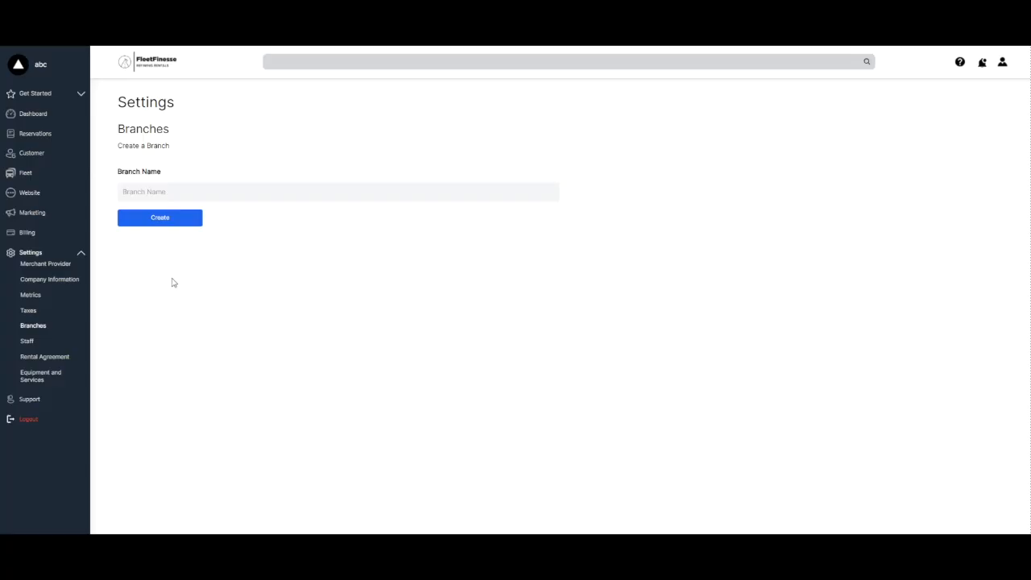
pyautogui.click(183, 190)
pyautogui.click(28, 342)
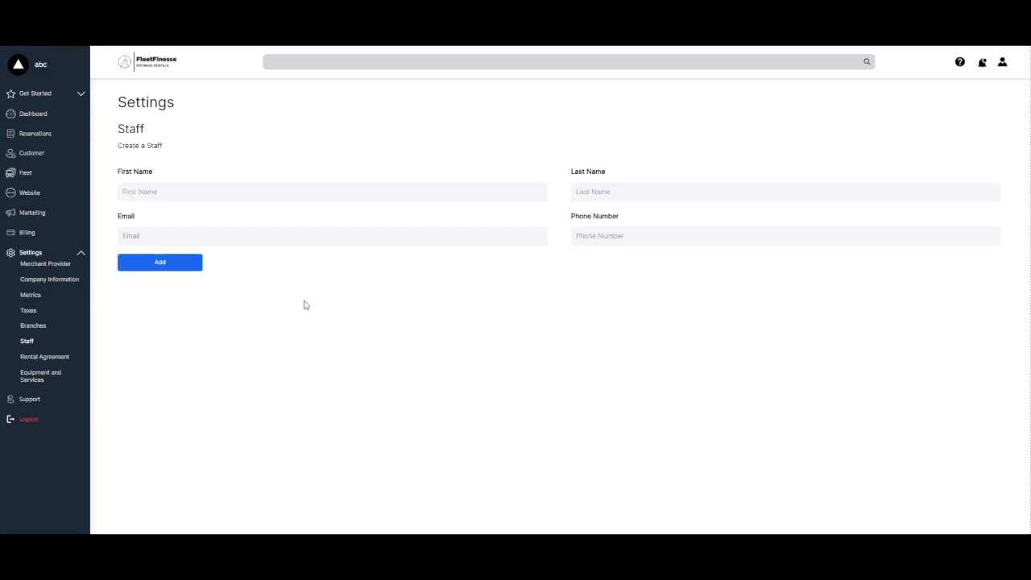
# - Paste the prepared car rental contract text into the empty rental agreement in the settings and look through it
pyautogui.click(45, 356)
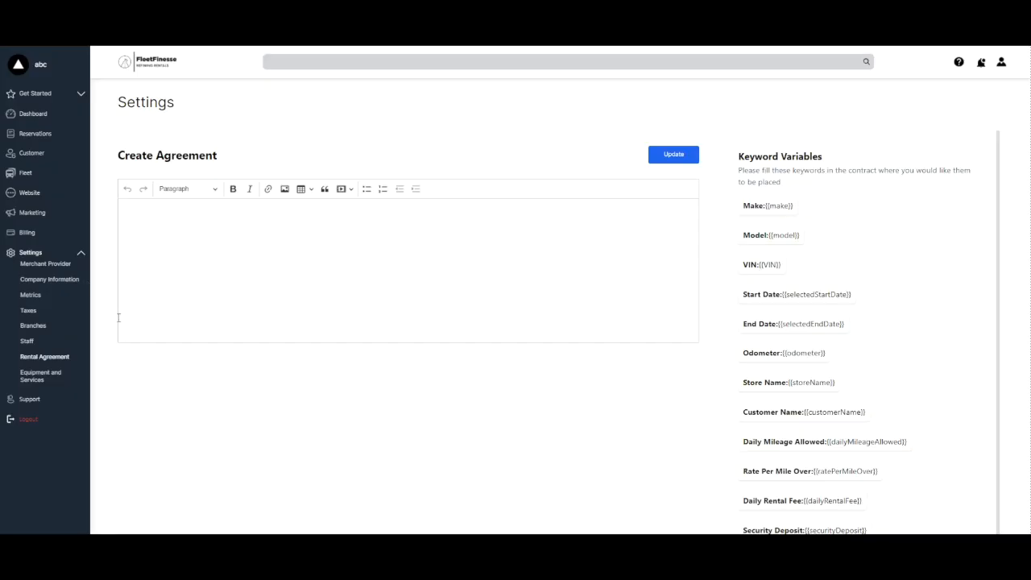
pyautogui.click(157, 216)
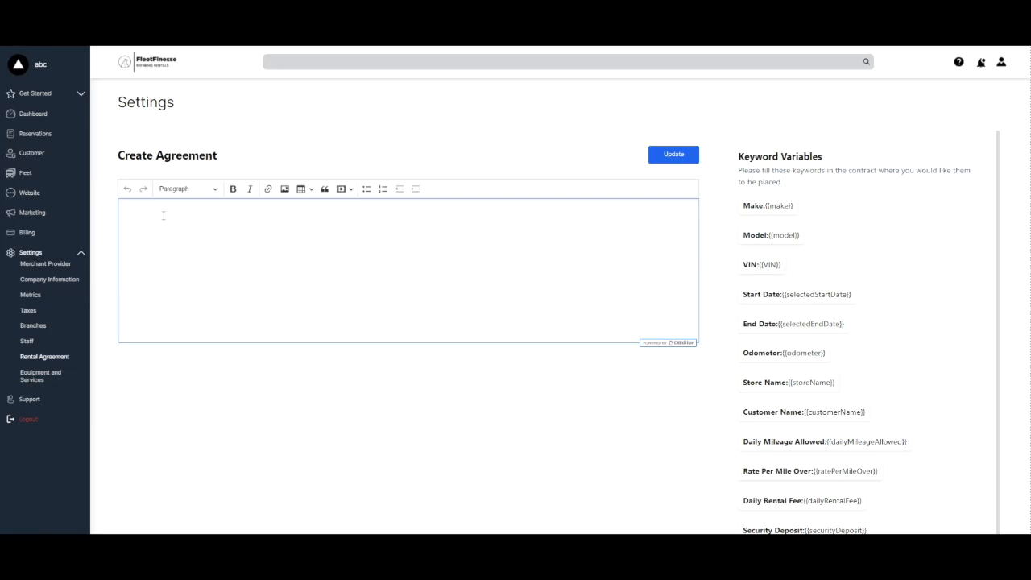
pyautogui.hotkey('ctrl', 'v')
pyautogui.scroll(-5, 266, 239)
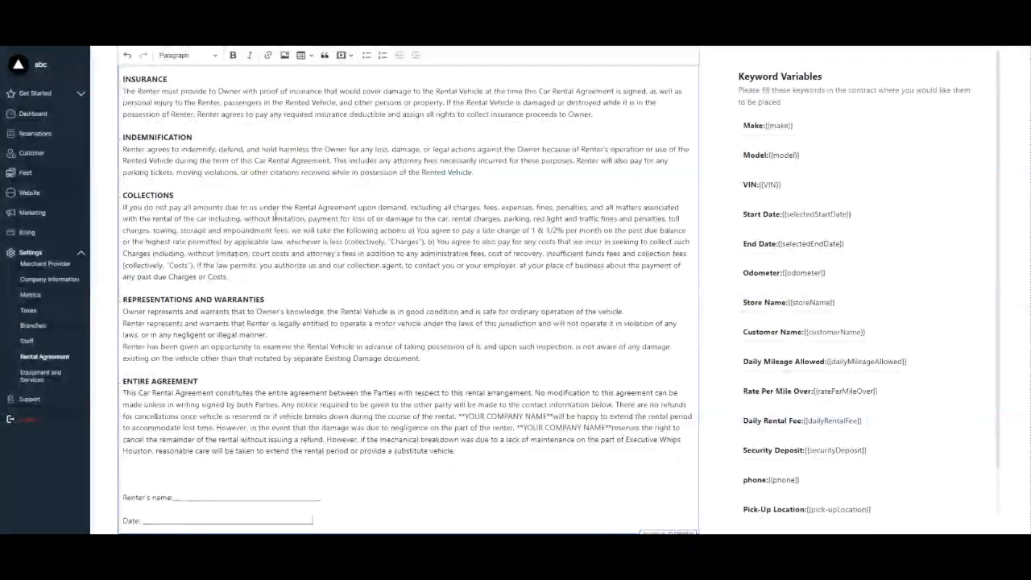
pyautogui.scroll(15, 266, 239)
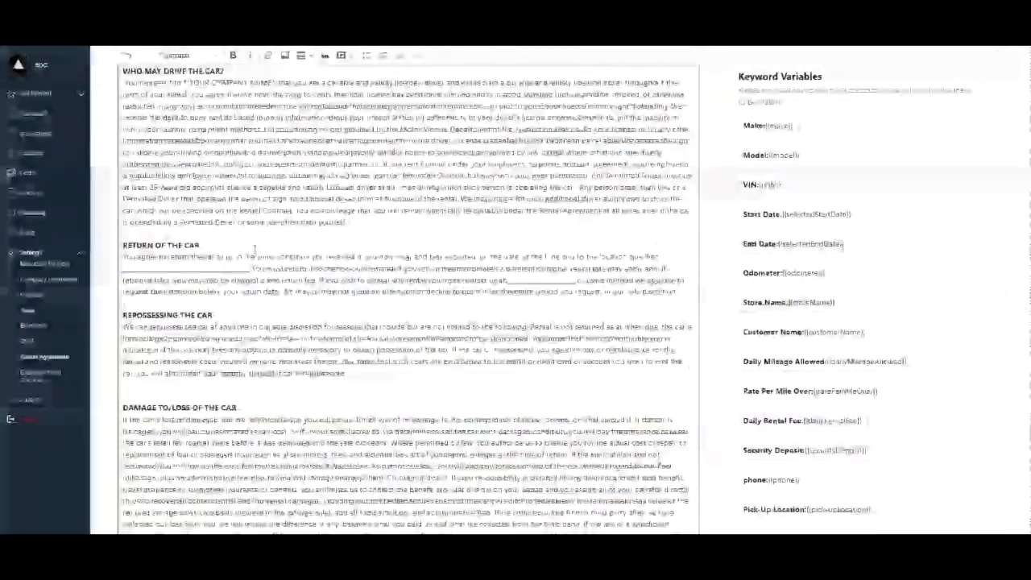
pyautogui.scroll(10, 242, 234)
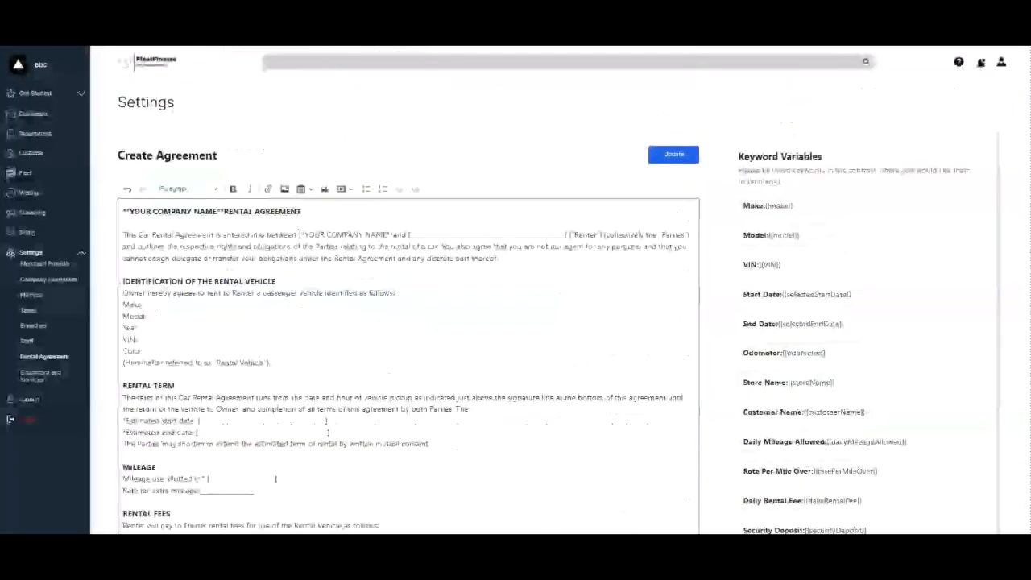
# - Insert the {{customerName}} variable into the renter blank of the agreement's opening paragraph
pyautogui.scroll(-1, 805, 229)
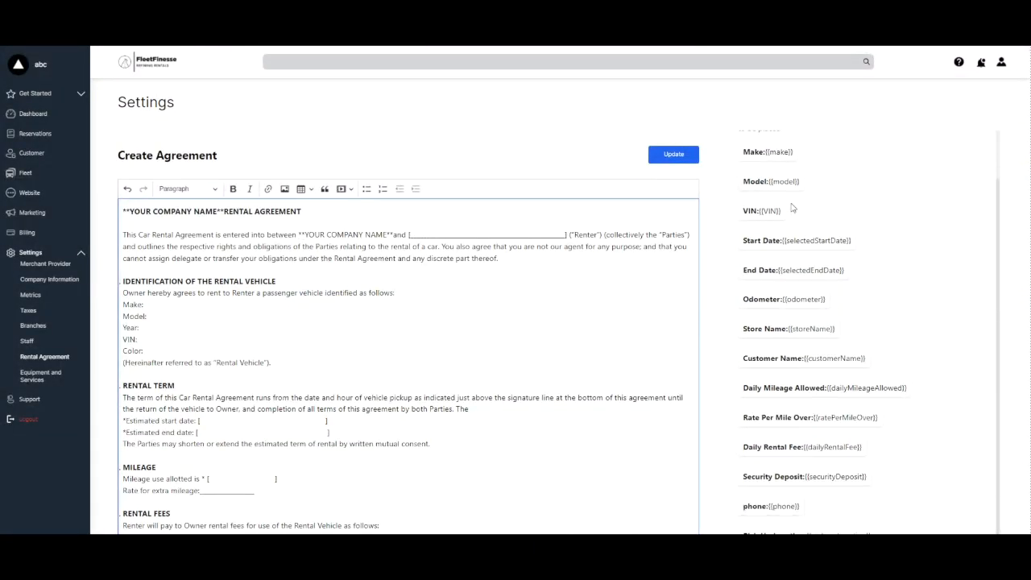
pyautogui.scroll(1, 792, 209)
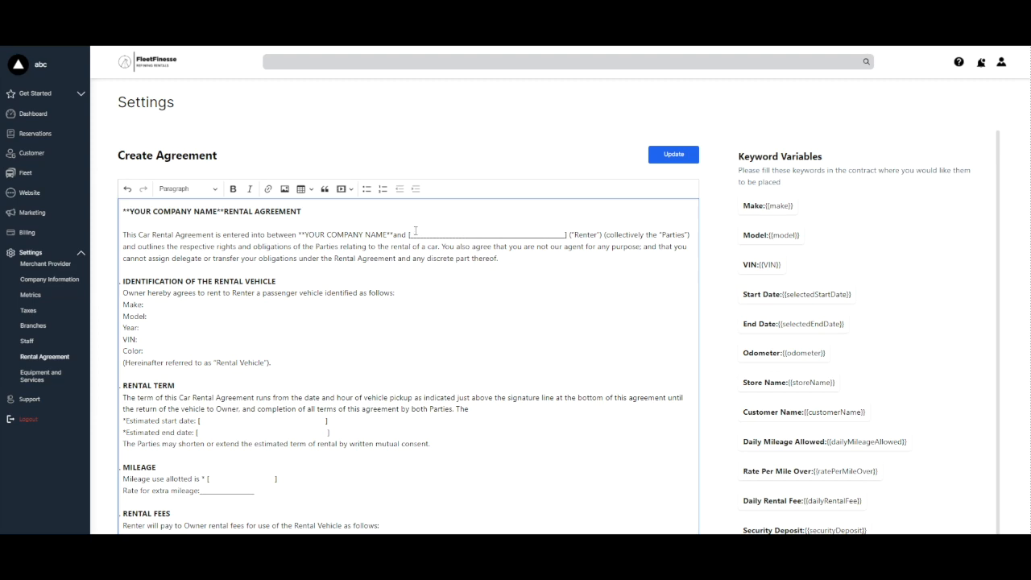
pyautogui.scroll(-1, 780, 320)
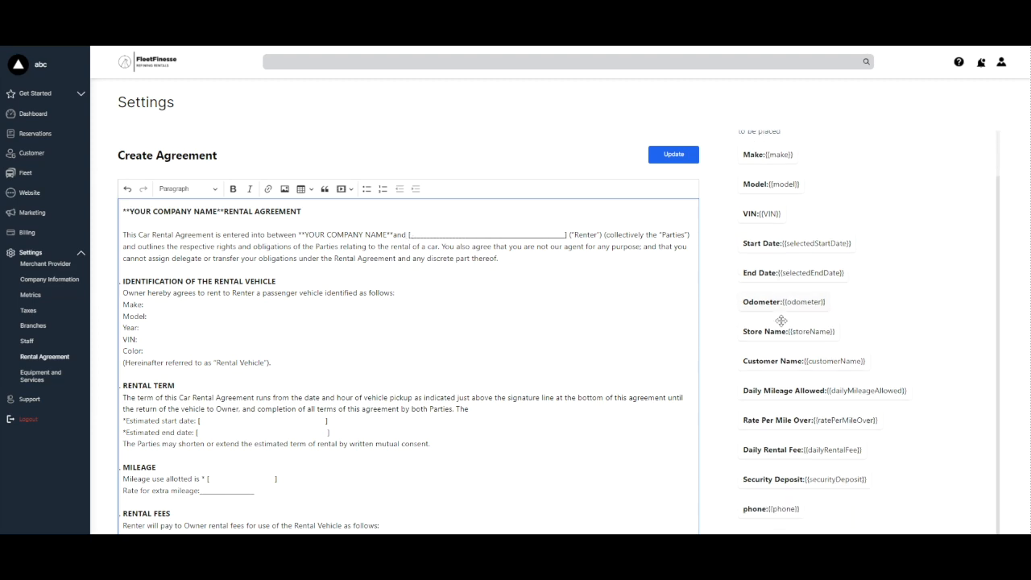
pyautogui.scroll(-3, 780, 321)
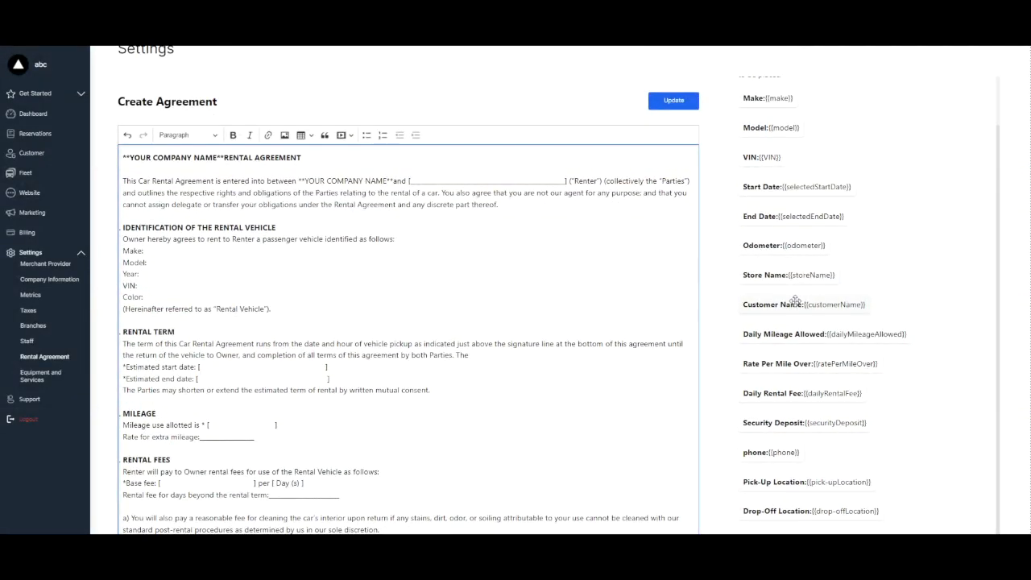
pyautogui.moveTo(796, 304); pyautogui.dragTo(478, 180)
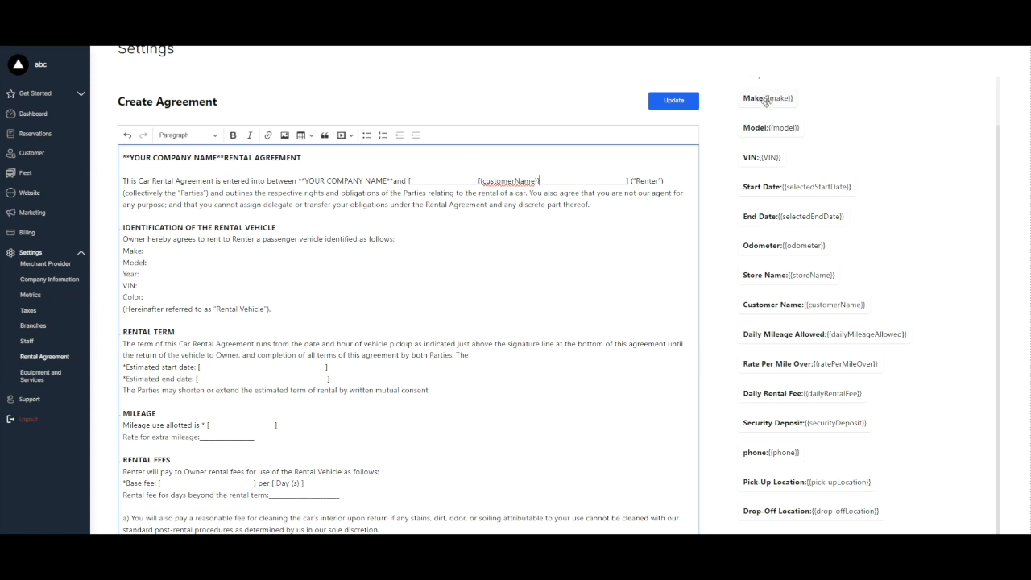
# - Insert the {{make}} and {{model}} variables after the Make and Model labels in the rental vehicle identification section
pyautogui.scroll(1, 765, 101)
pyautogui.moveTo(765, 154); pyautogui.dragTo(177, 258)
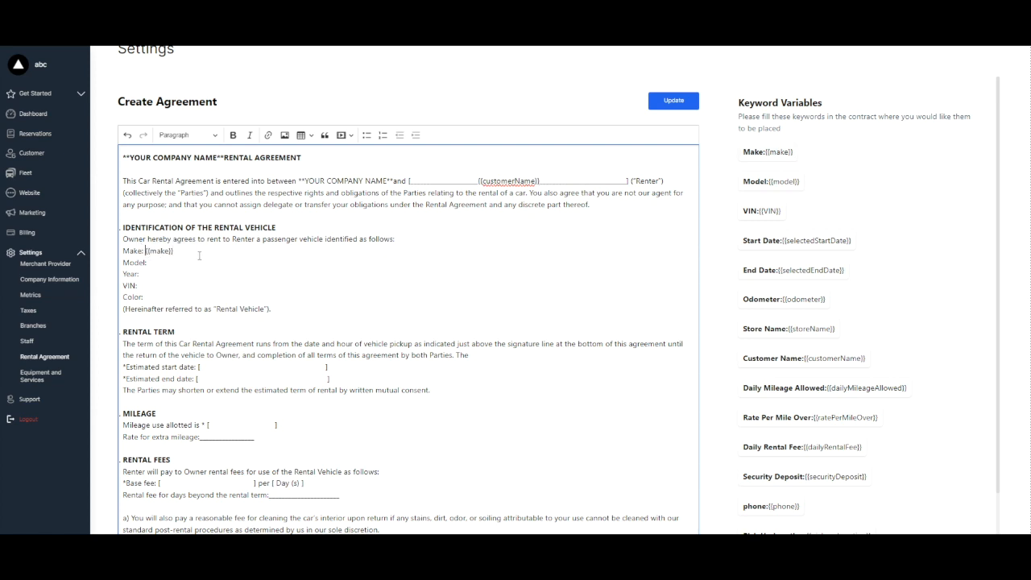
pyautogui.moveTo(759, 182); pyautogui.dragTo(185, 267)
pyautogui.click(146, 263)
# - Insert {{selectedStartDate}} and {{selectedEndDate}} into the estimated start and end date brackets of the Rental Term section
pyautogui.scroll(-1, 250, 287)
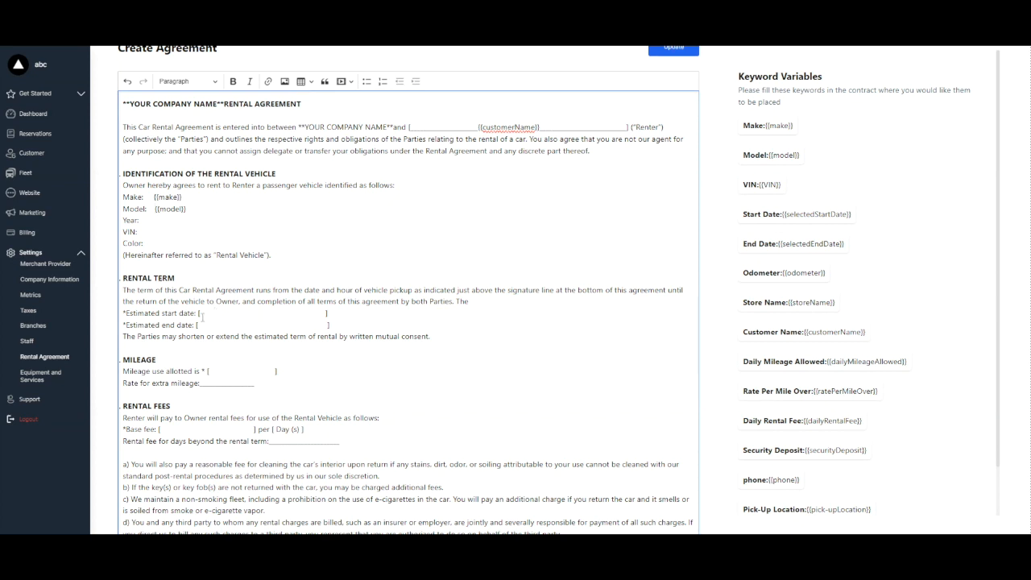
pyautogui.moveTo(785, 216); pyautogui.dragTo(216, 316)
pyautogui.press('Delete')
pyautogui.press('Delete')
pyautogui.press('Delete')
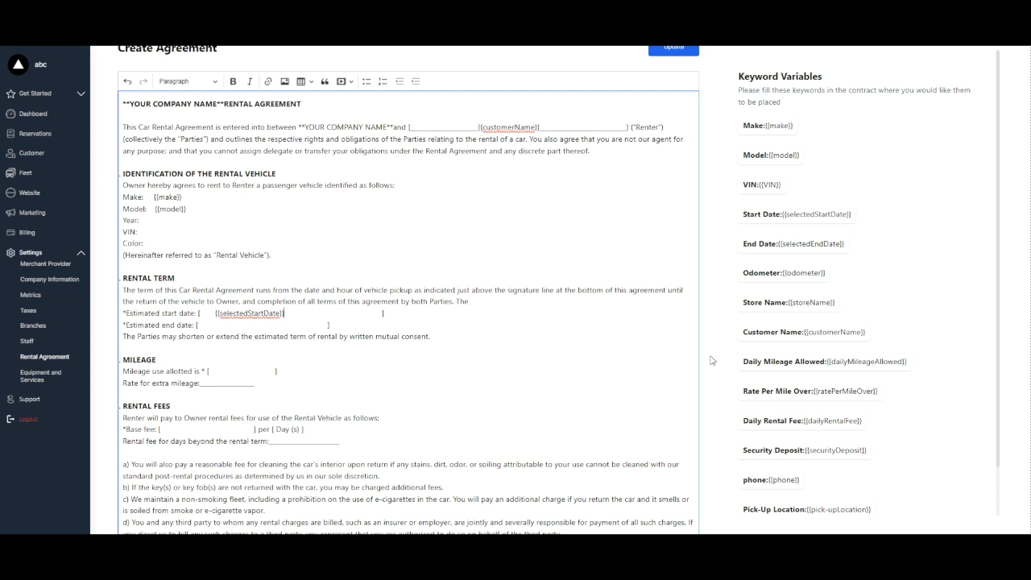
pyautogui.moveTo(767, 243); pyautogui.dragTo(219, 325)
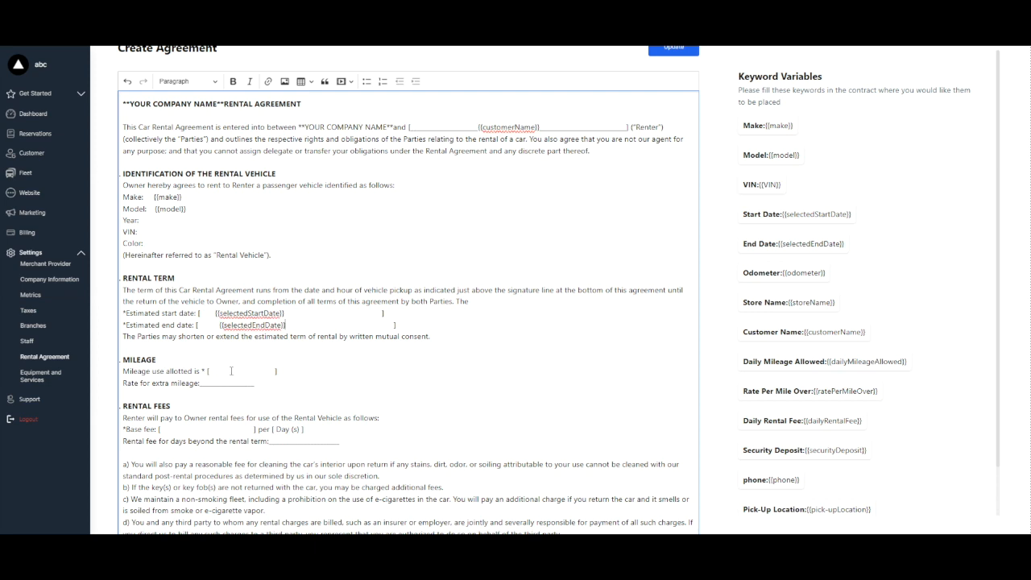
# - Insert {{dailyMileageAllowed}} and {{ratePerMileOver}} into the Mileage blanks, and {{dailyRentalFee}} into the base fee bracket under Rental Fees
pyautogui.moveTo(799, 363); pyautogui.dragTo(218, 372)
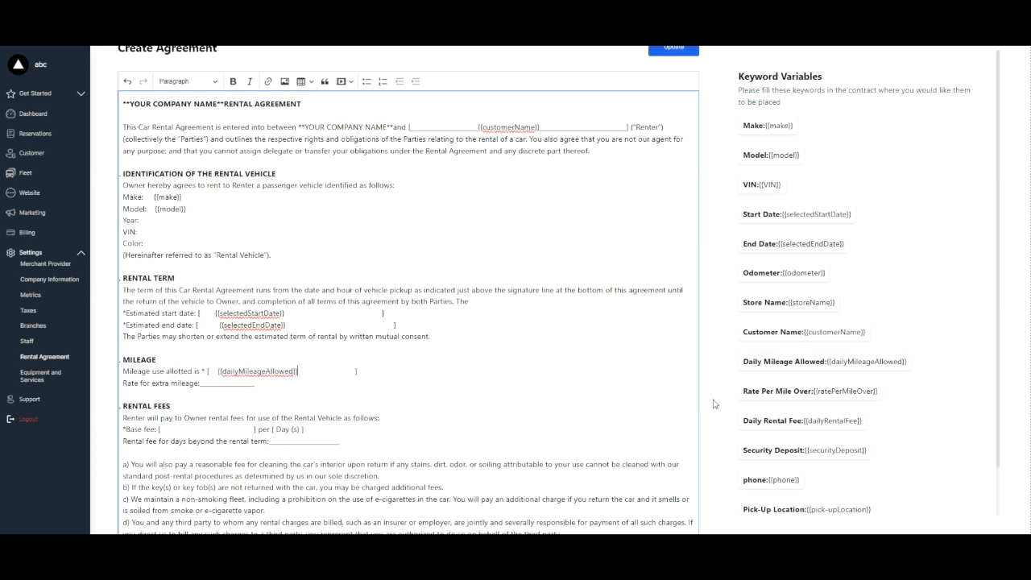
pyautogui.moveTo(786, 390); pyautogui.dragTo(218, 383)
pyautogui.scroll(-1, 380, 377)
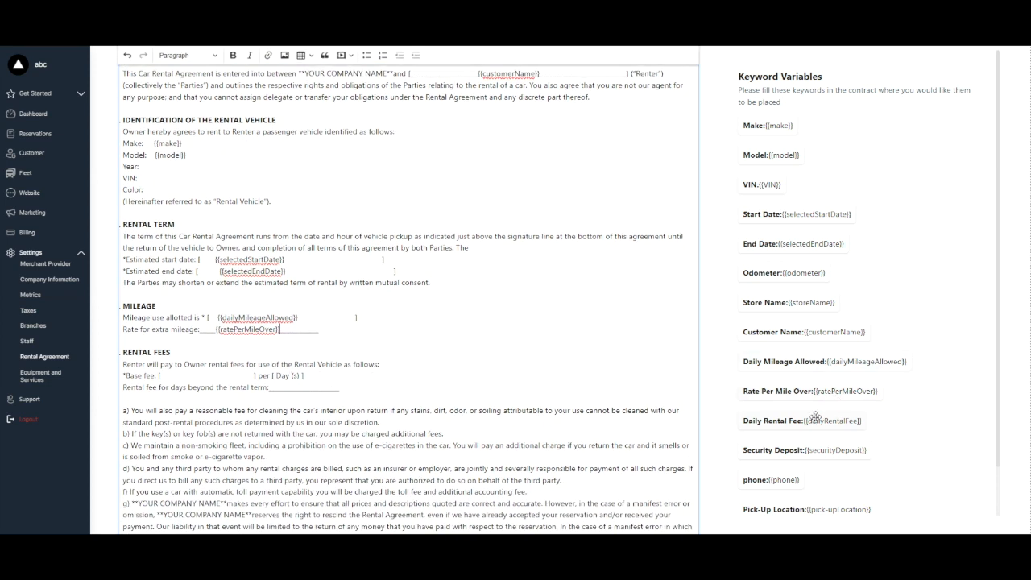
pyautogui.moveTo(814, 417); pyautogui.dragTo(267, 382)
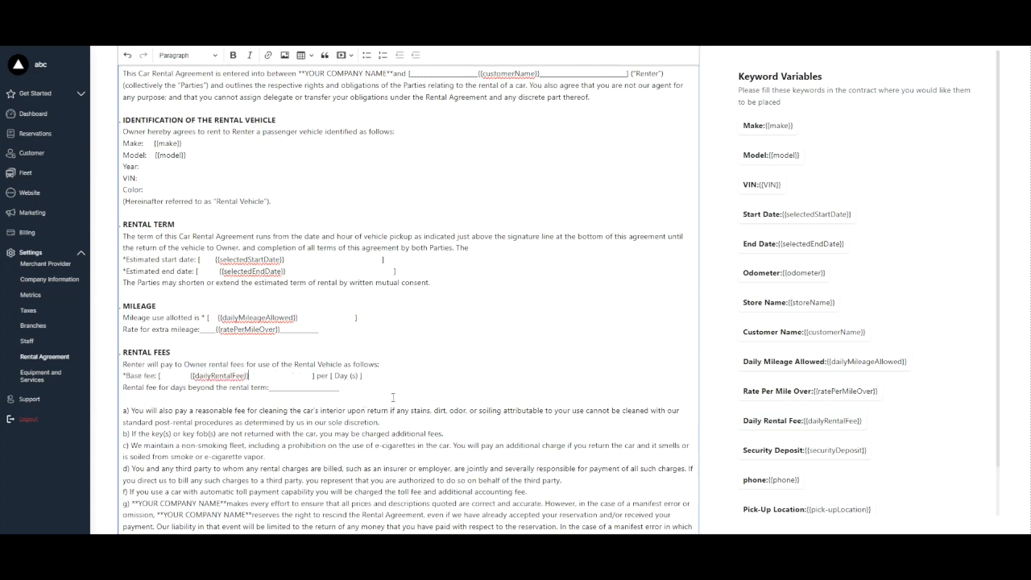
# - Insert the {{securityDeposit}} variable into the amount bracket of the agreement's Security Deposit section
pyautogui.scroll(-10, 436, 396)
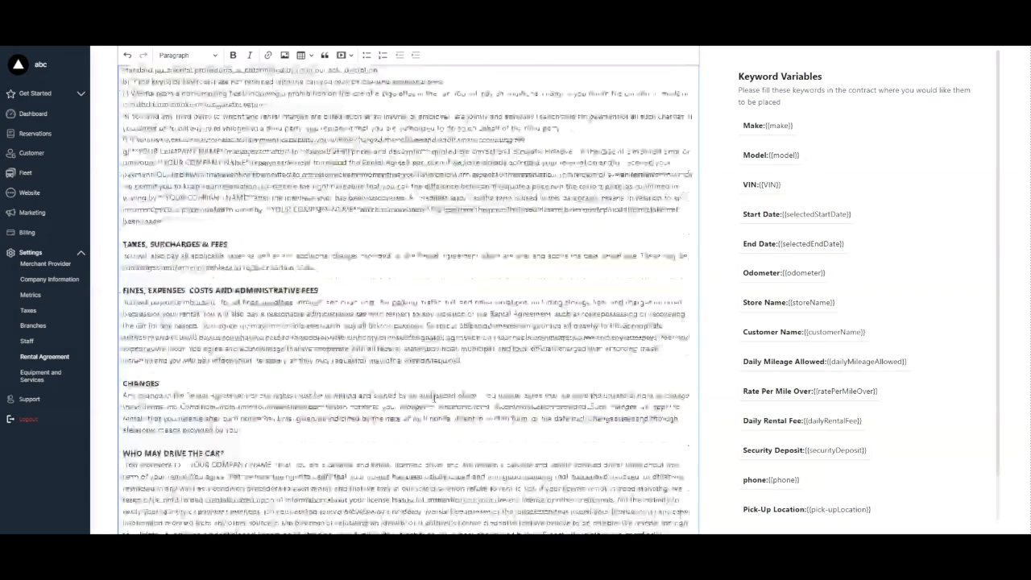
pyautogui.scroll(-2, 433, 395)
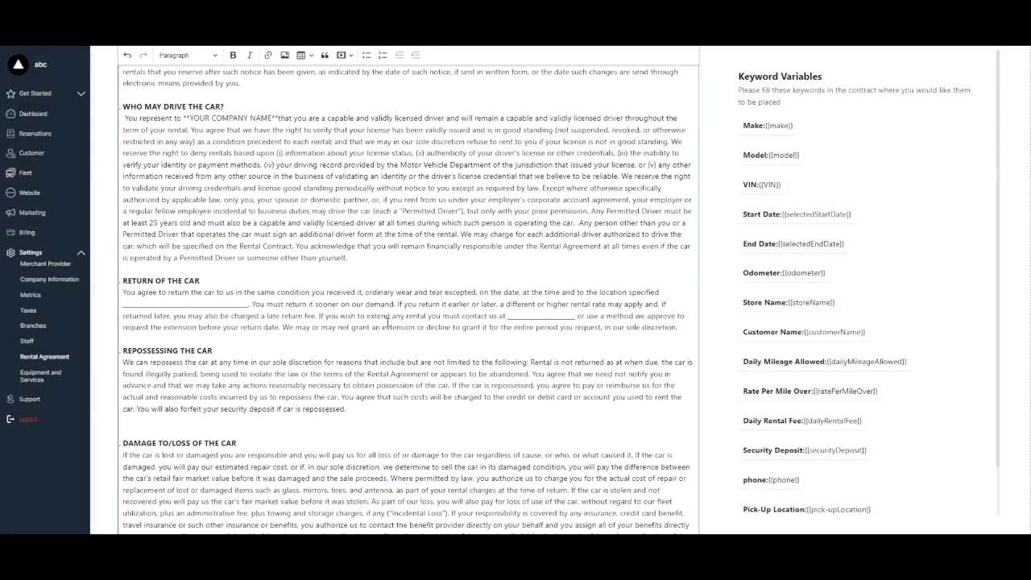
pyautogui.scroll(-1, 387, 323)
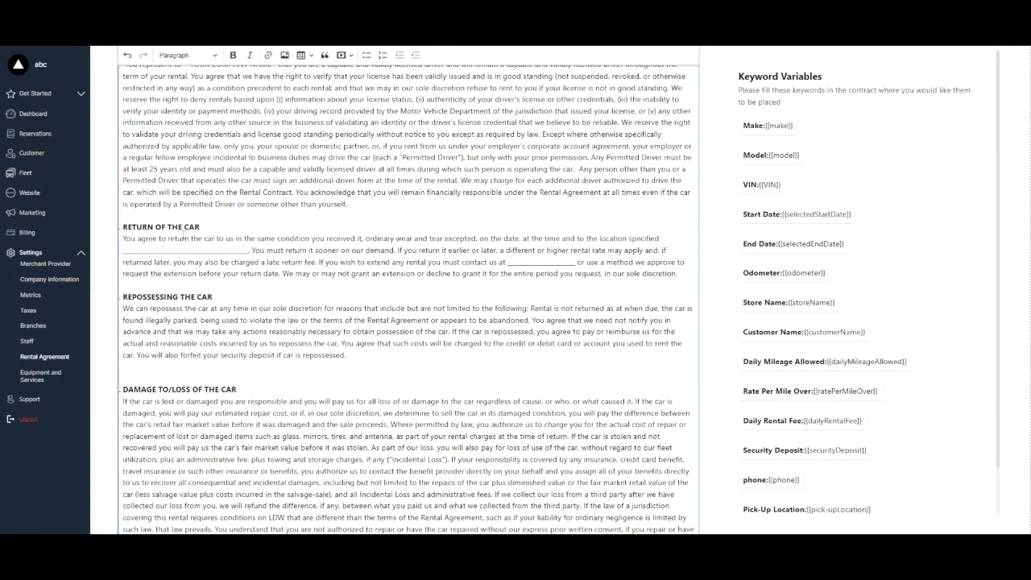
pyautogui.scroll(-2, 214, 253)
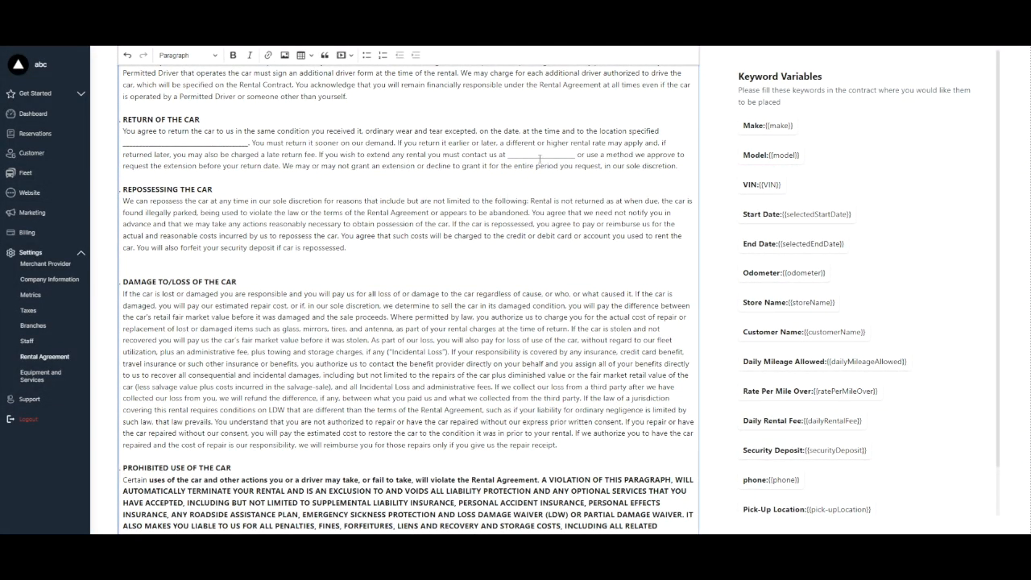
pyautogui.scroll(-5, 497, 206)
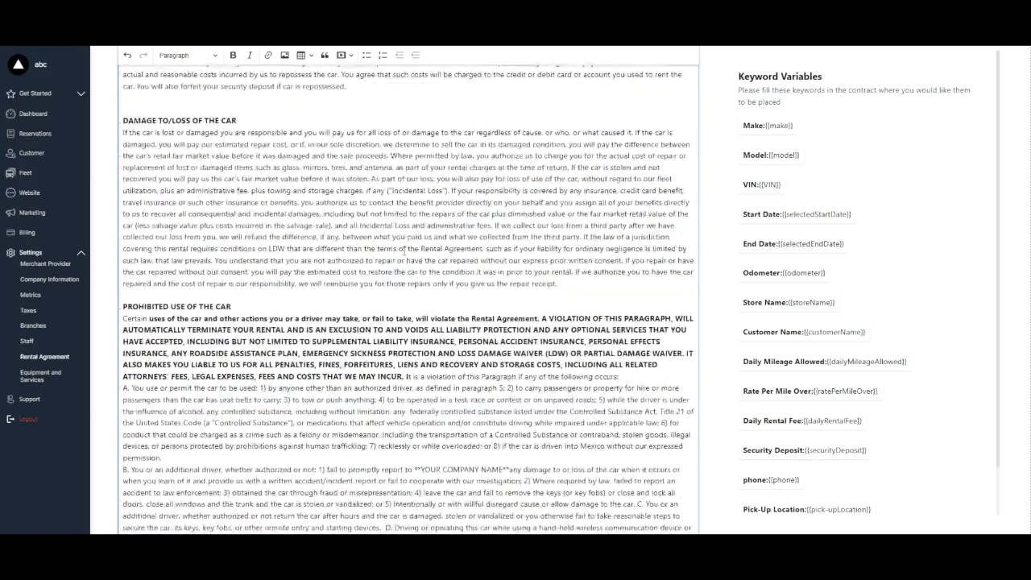
pyautogui.scroll(3, 442, 249)
pyautogui.scroll(-10, 442, 249)
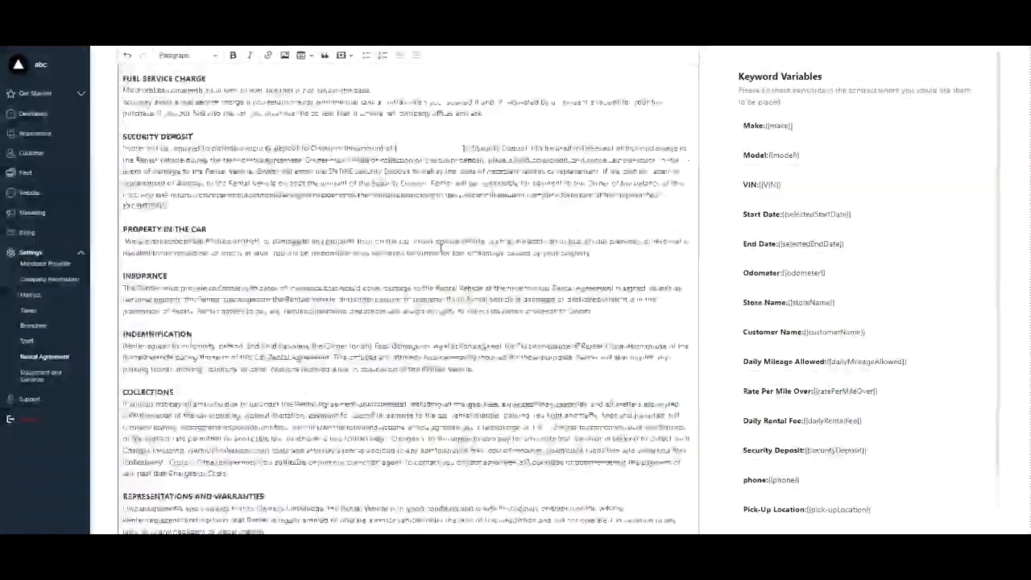
pyautogui.scroll(1, 434, 249)
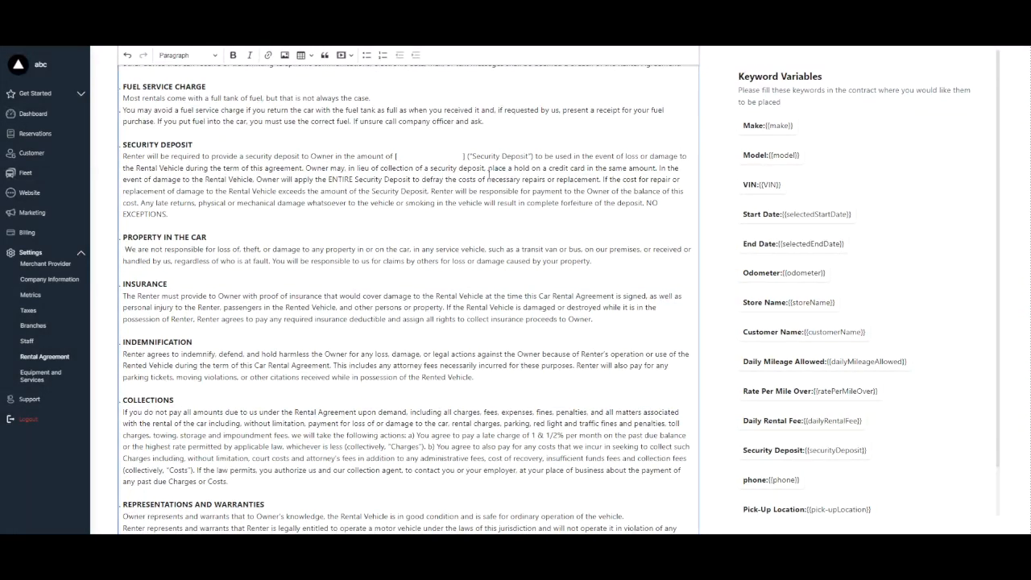
pyautogui.moveTo(792, 453); pyautogui.dragTo(399, 157)
pyautogui.scroll(-5, 352, 273)
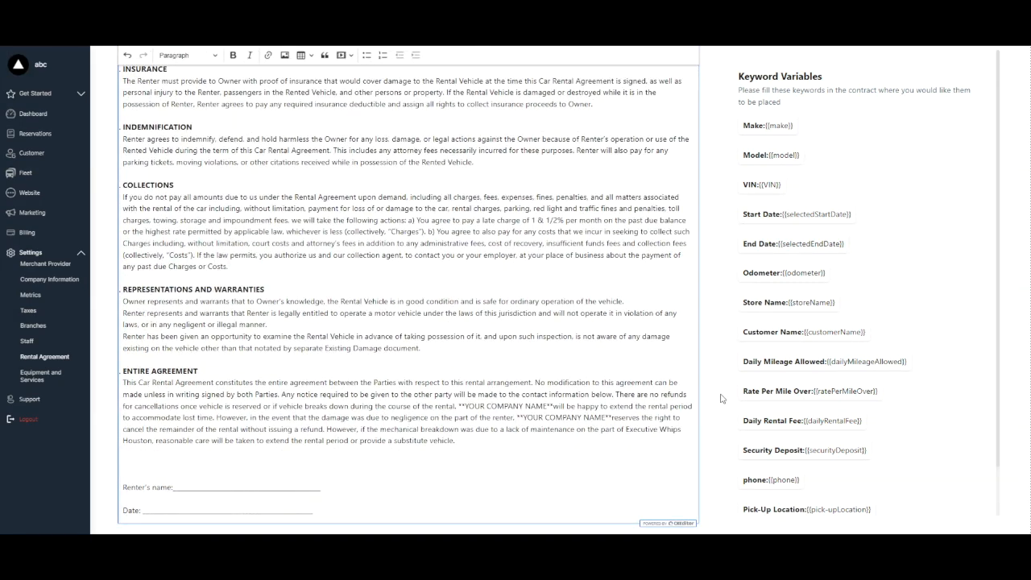
# - Insert {{customerName}} on the Renter's name line and {{selectedStartDate}} on the Date line at the end of the agreement
pyautogui.moveTo(769, 332); pyautogui.dragTo(153, 477)
pyautogui.moveTo(794, 217); pyautogui.dragTo(200, 504)
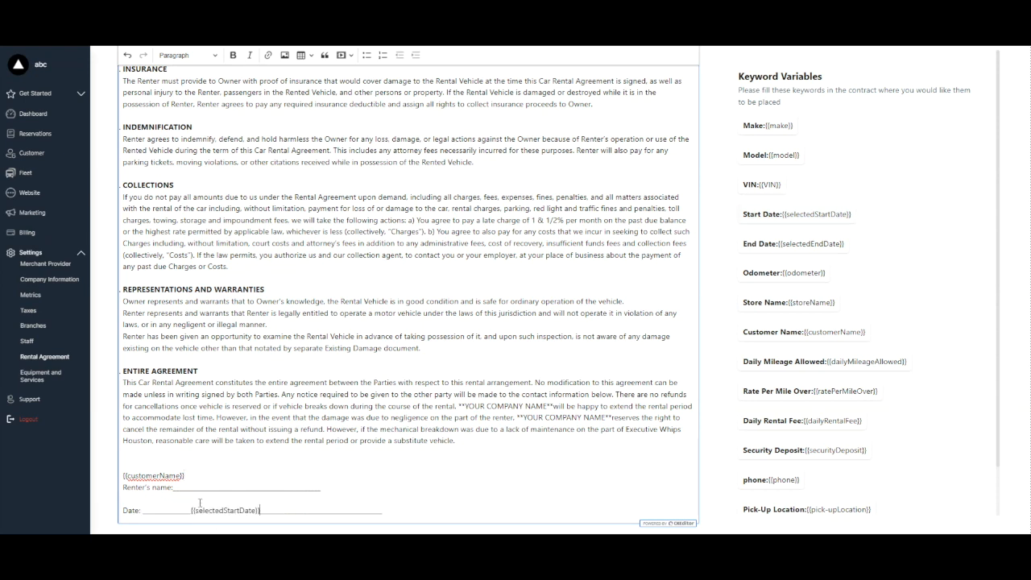
pyautogui.moveTo(794, 332); pyautogui.dragTo(232, 489)
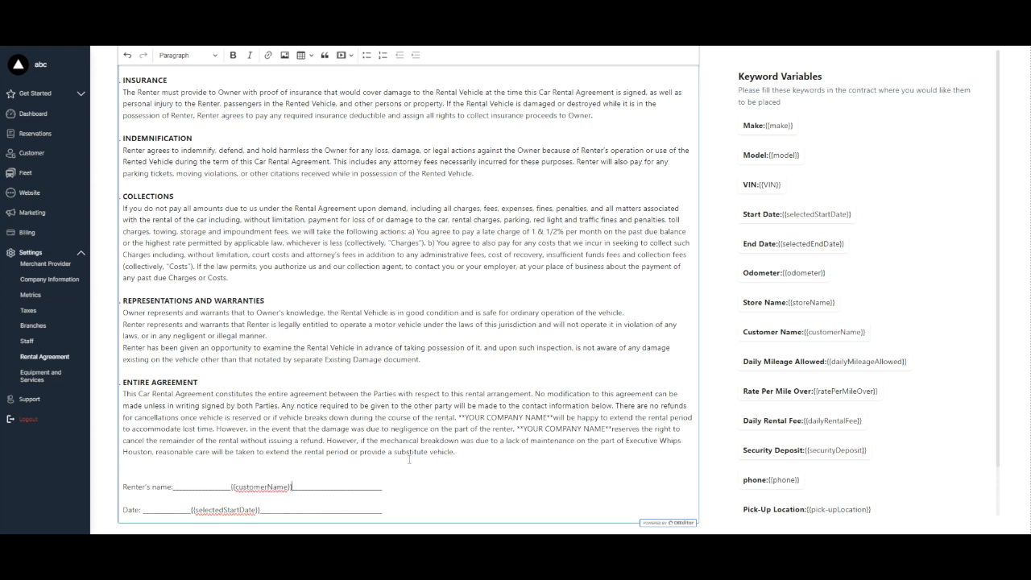
# - Update the rental agreement to save the inserted keyword variables
pyautogui.scroll(3, 349, 382)
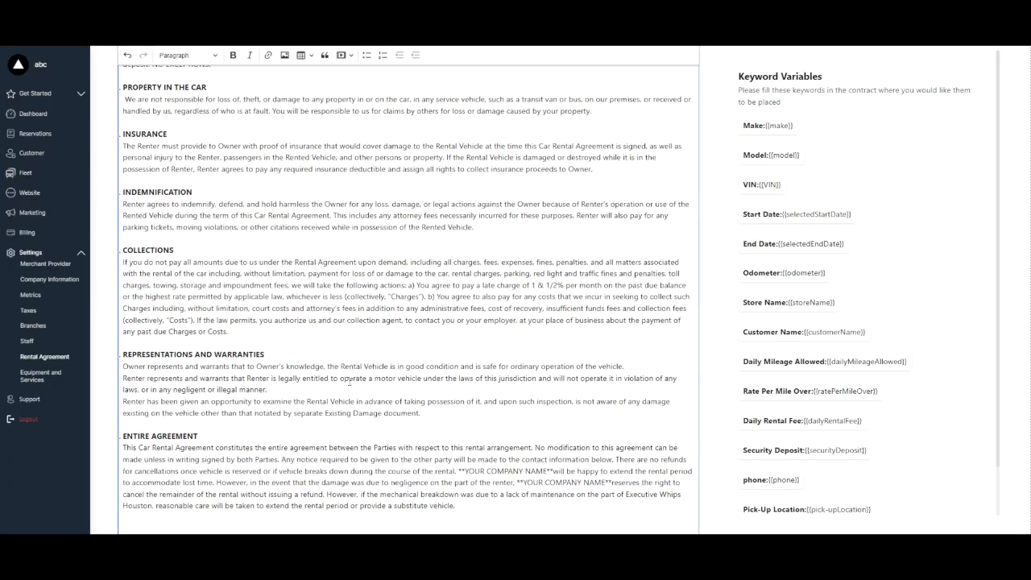
pyautogui.scroll(-3, 358, 374)
pyautogui.scroll(20, 362, 370)
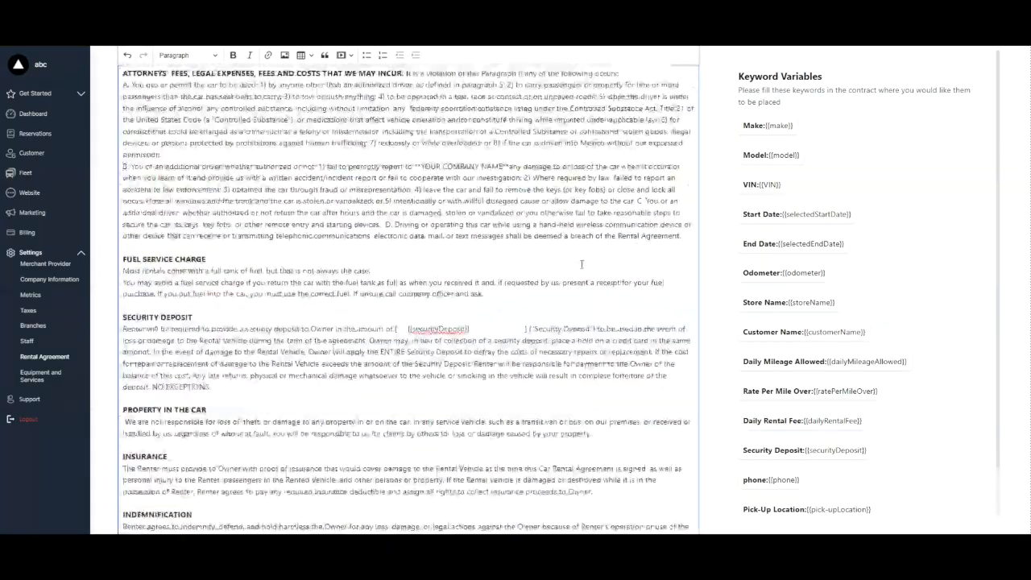
pyautogui.scroll(15, 581, 264)
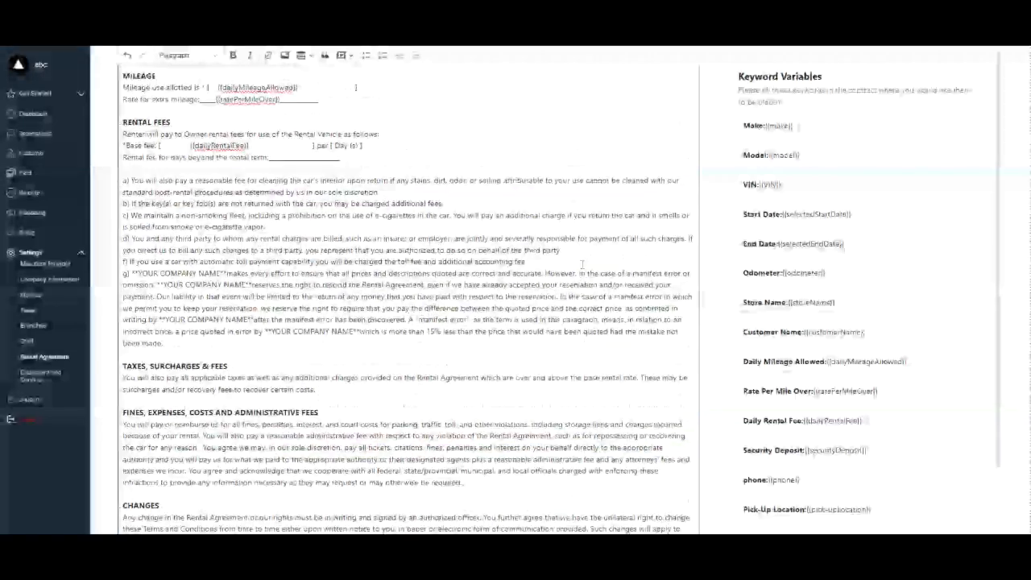
pyautogui.click(675, 123)
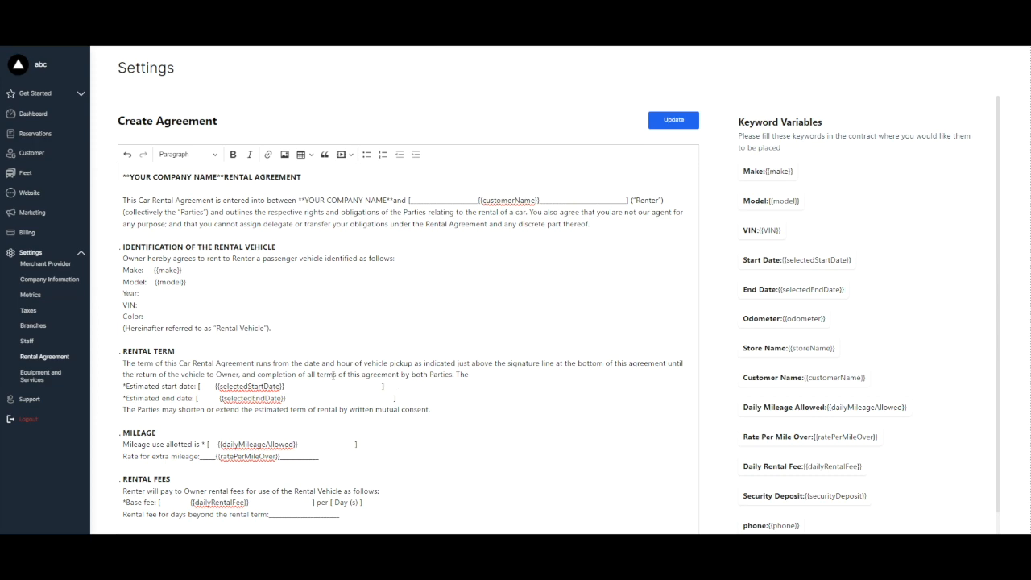
# - Add a "Round Trip Delivery" add-on costing 200 per day to the Equipment and Services settings
pyautogui.click(37, 376)
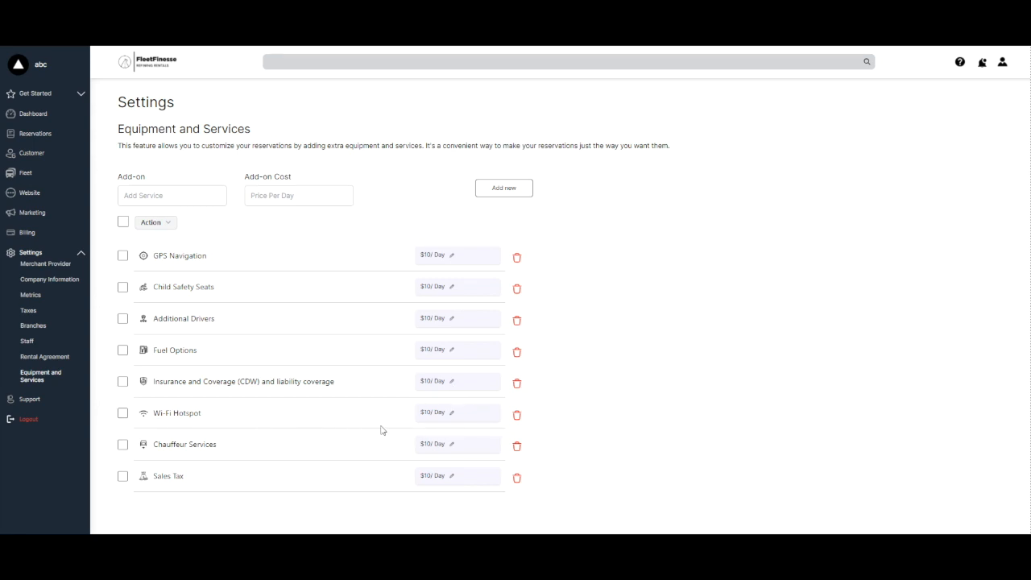
pyautogui.click(188, 199)
pyautogui.write('Round Trip Delivery')
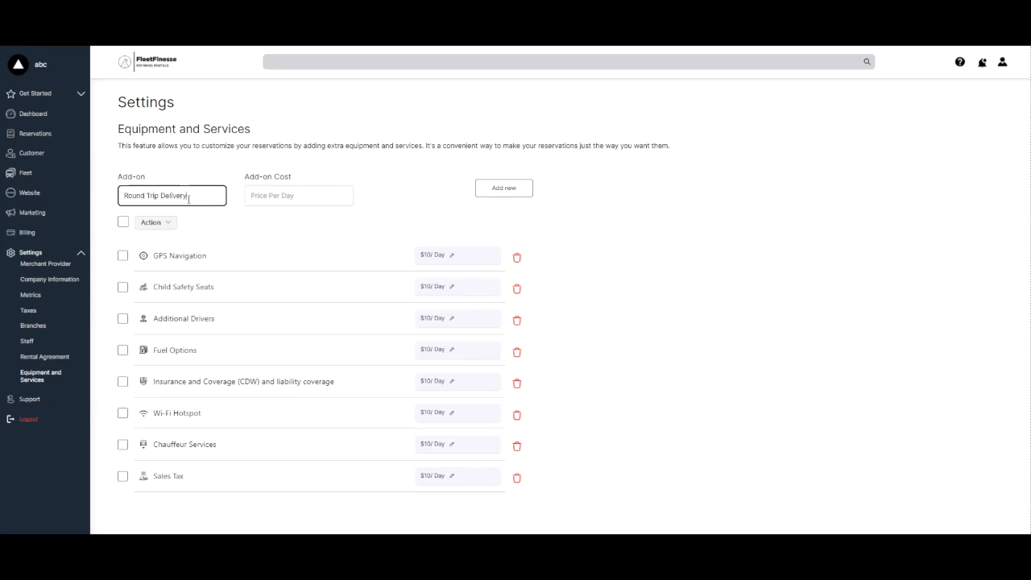
pyautogui.press('Tab')
pyautogui.write('200')
pyautogui.click(491, 192)
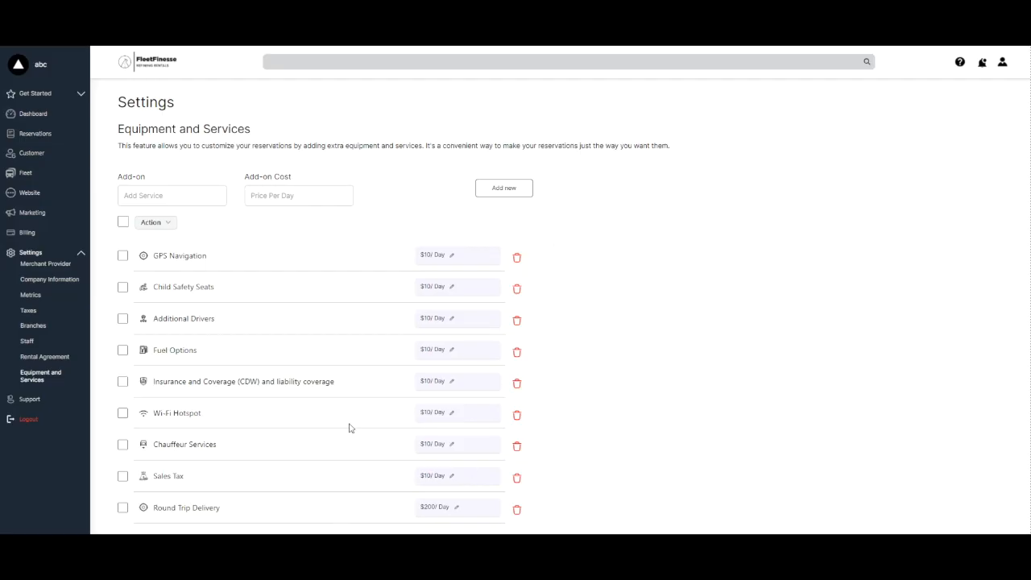
# - Select all add-ons in the Equipment and Services list, check the bulk actions available for them, and clear the selection
pyautogui.click(122, 508)
pyautogui.click(169, 226)
pyautogui.click(123, 222)
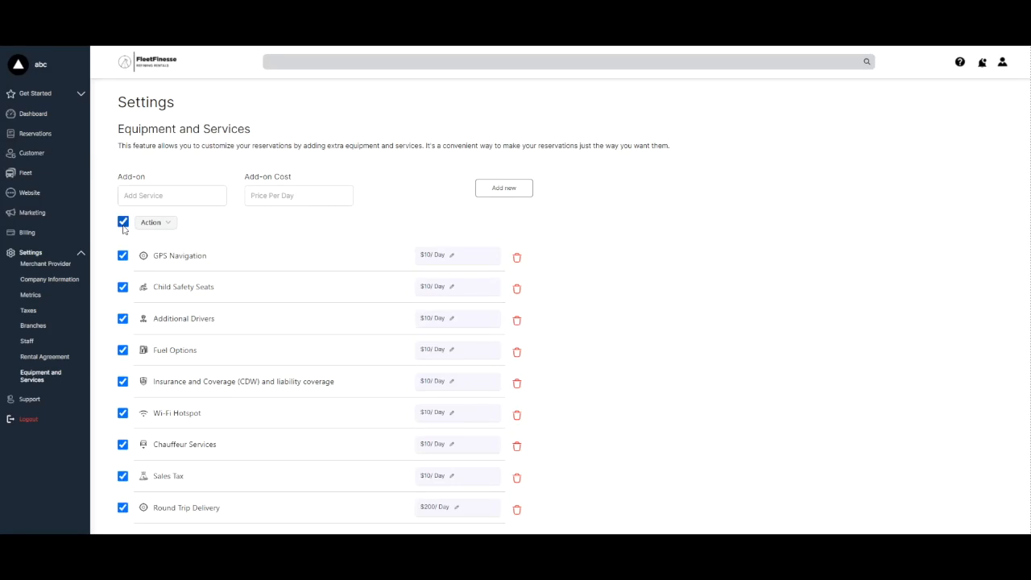
pyautogui.click(171, 224)
pyautogui.click(167, 226)
pyautogui.click(124, 222)
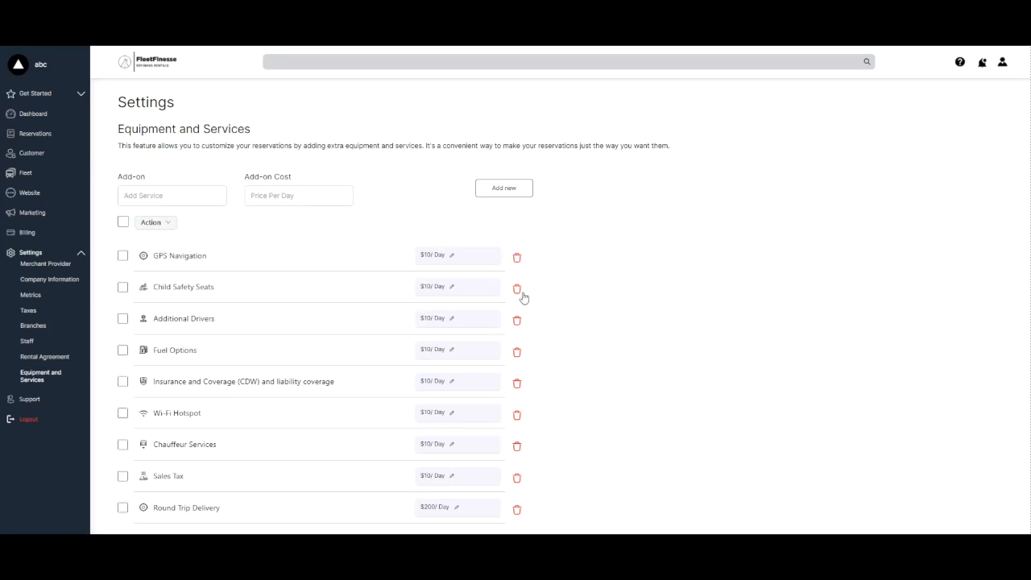